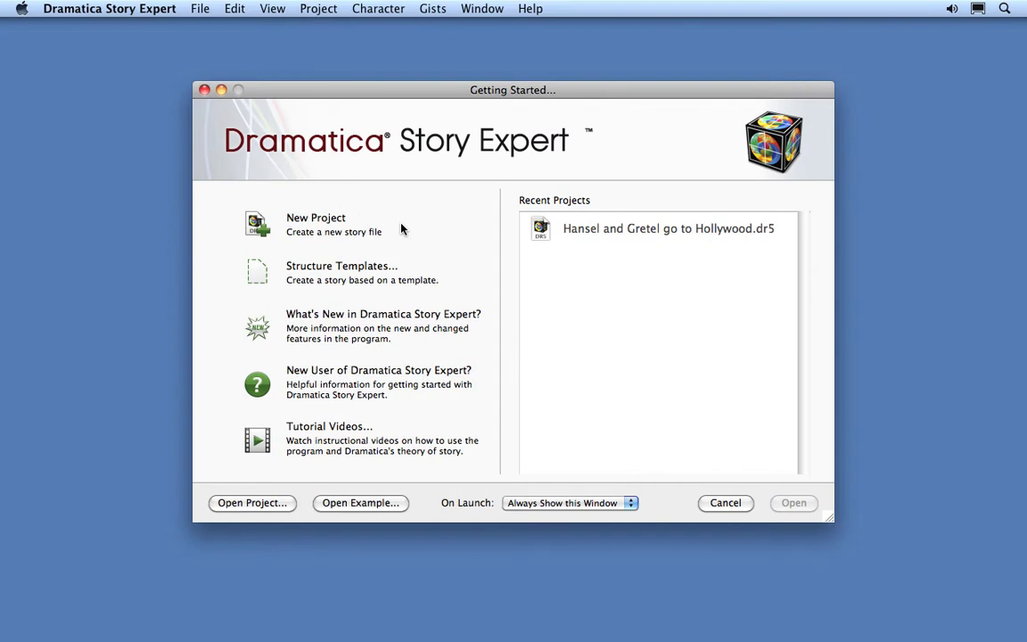
Step: Open the recent project Hansel and Gretel go to Hollywood.dr5 and bring up its Character Generator
{"action": "left_click", "coordinate": [673, 232]}
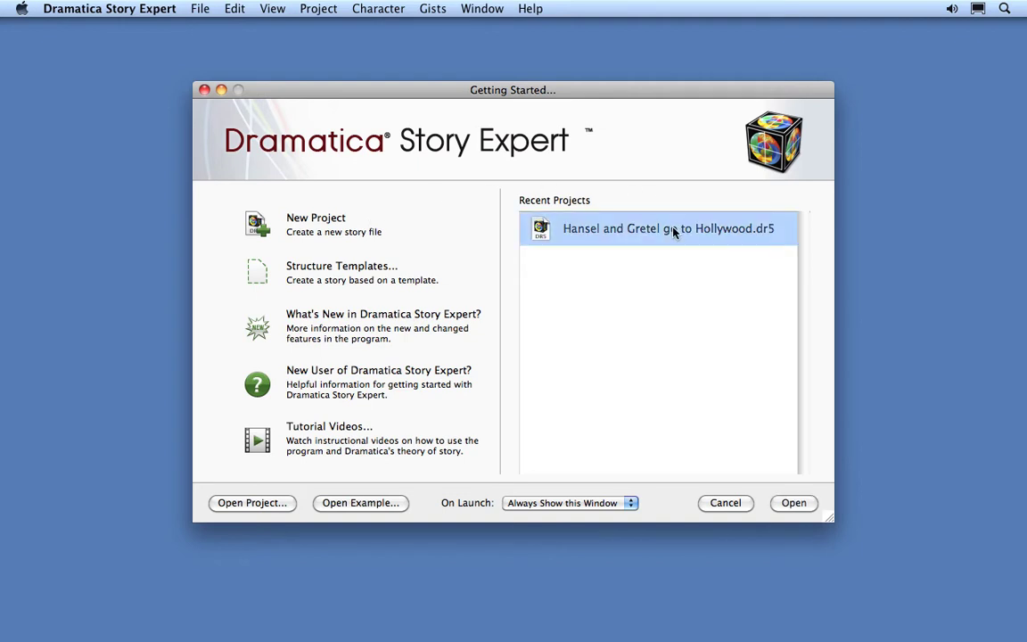
{"action": "left_click", "coordinate": [793, 503]}
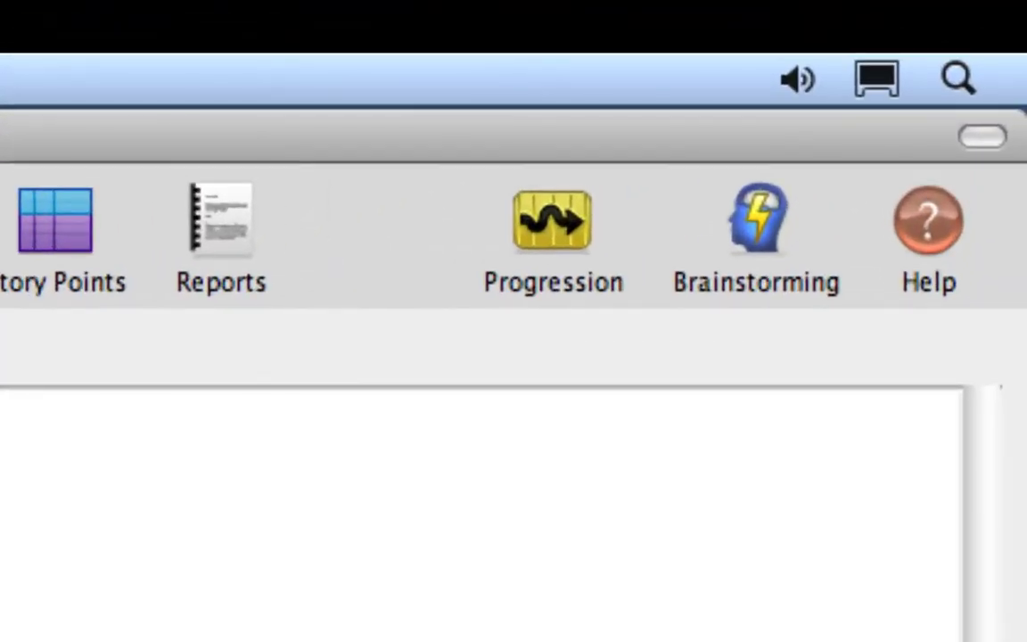
{"action": "left_click", "coordinate": [777, 233]}
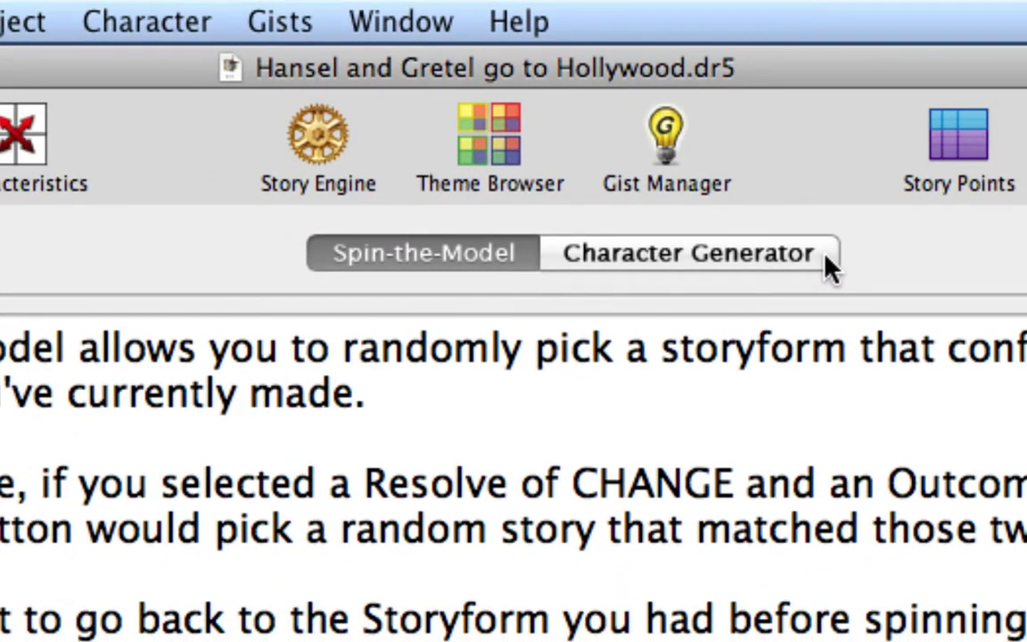
{"action": "left_click", "coordinate": [825, 261]}
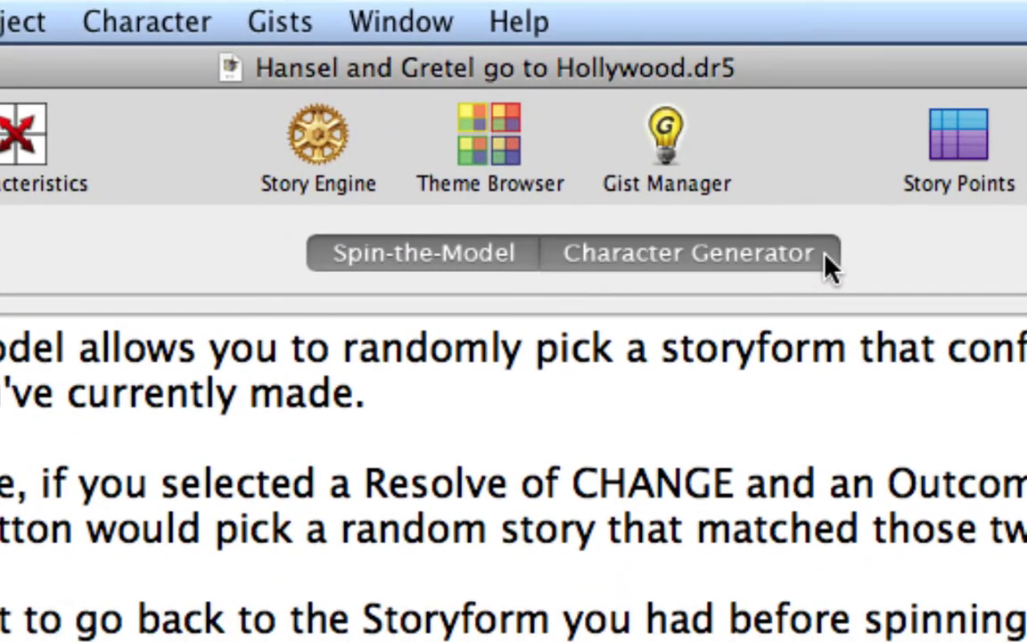
{"action": "left_click", "coordinate": [160, 22]}
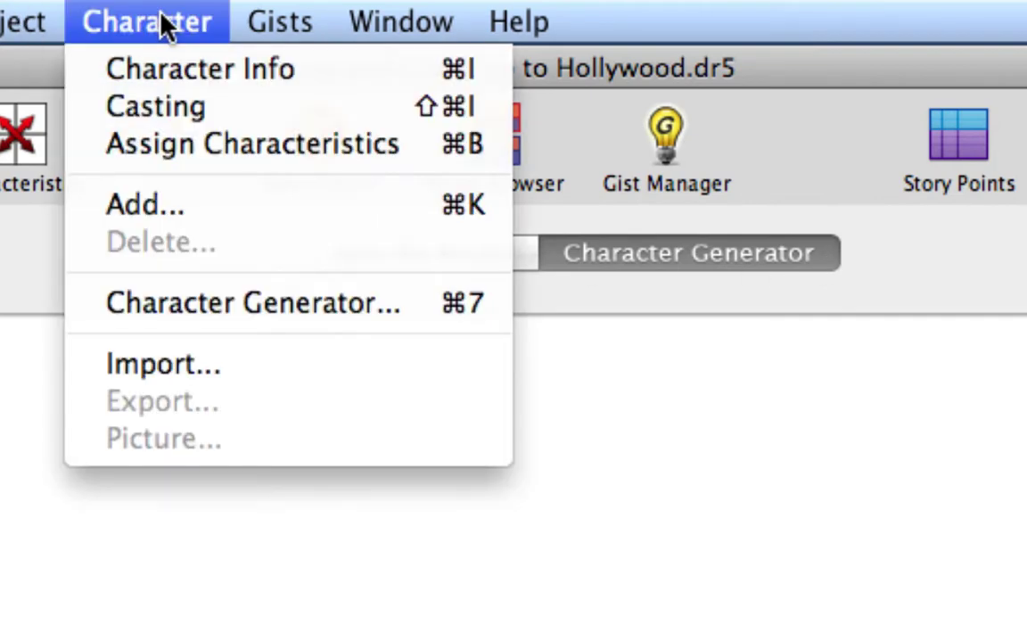
{"action": "left_click", "coordinate": [424, 305]}
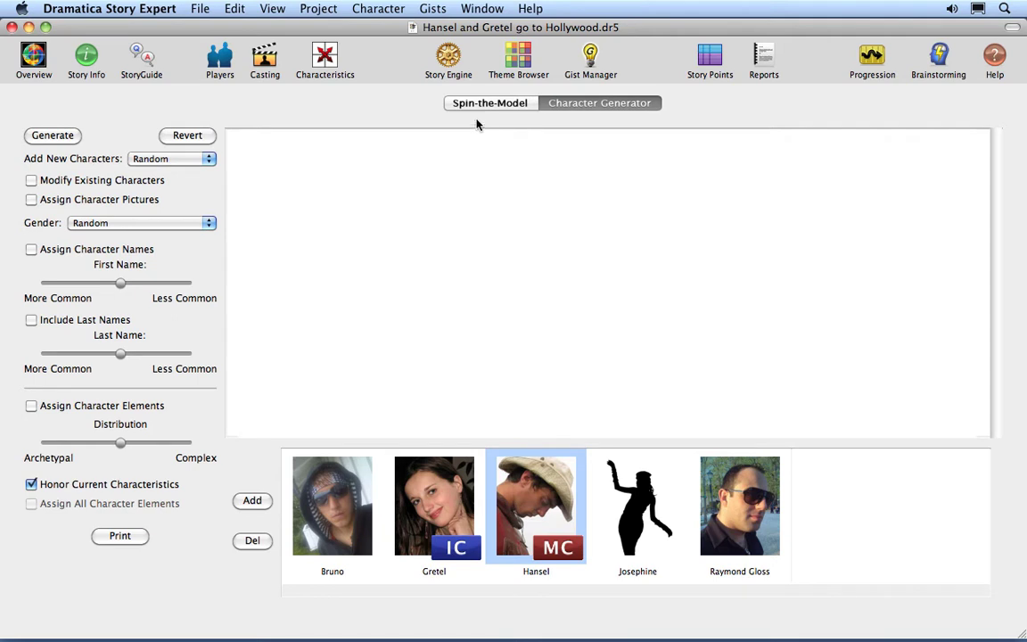
Step: Generate a random number of new characters, revert to the original cast, and check the Players view before returning to the generator
{"action": "left_click", "coordinate": [52, 136]}
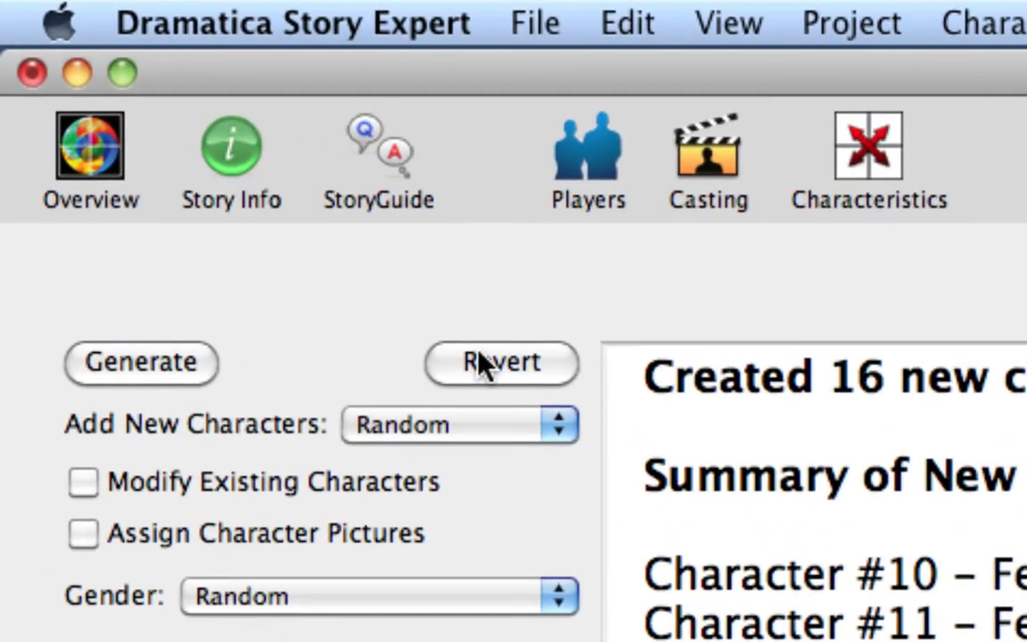
{"action": "left_click", "coordinate": [481, 366]}
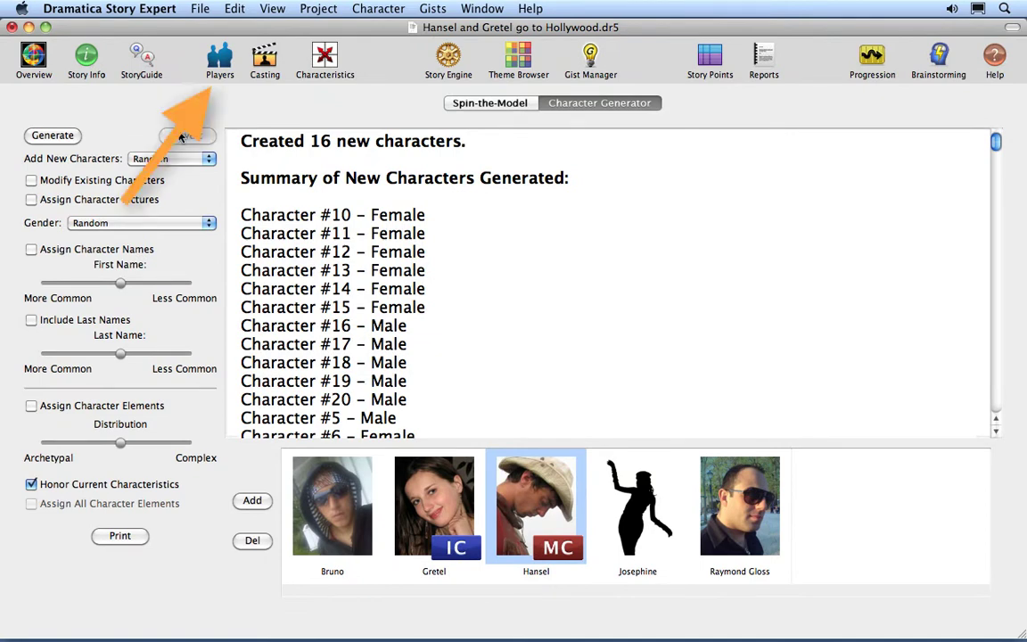
{"action": "left_click", "coordinate": [222, 73]}
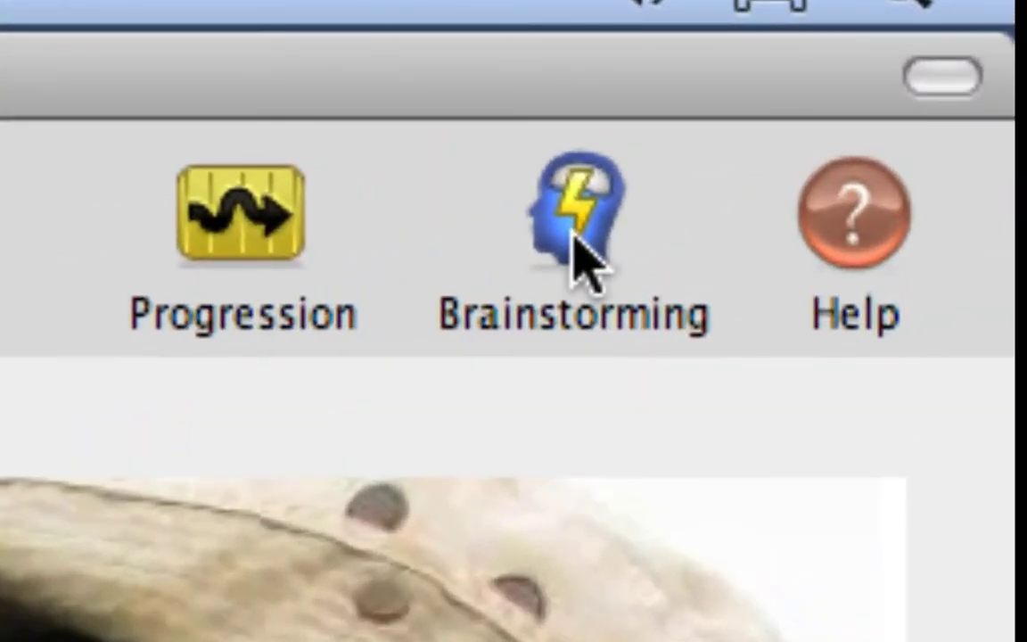
{"action": "left_click", "coordinate": [575, 239]}
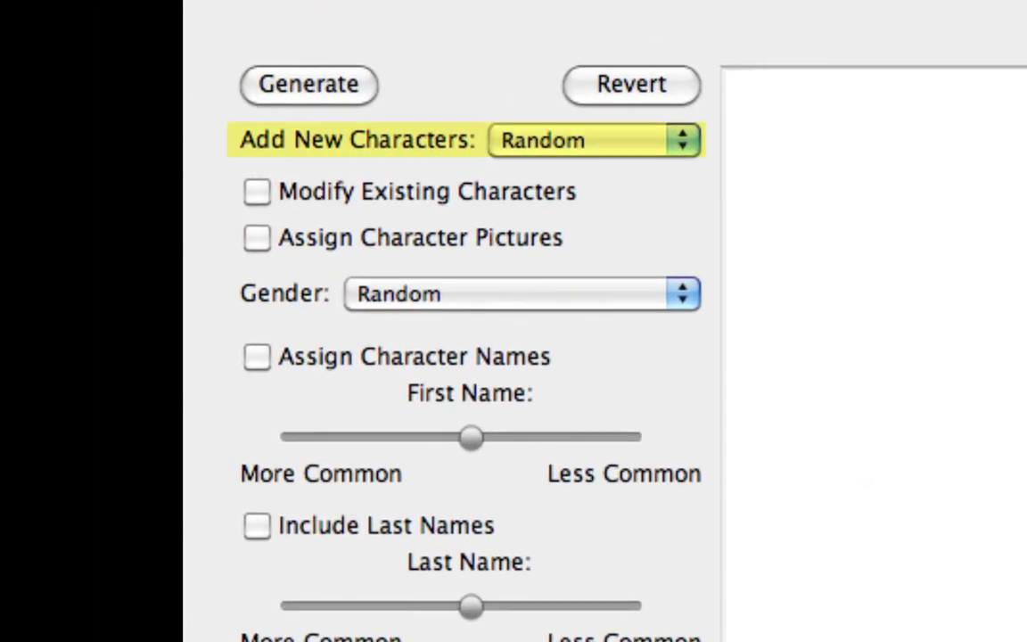
Step: Set the number of new characters to add to 3, leaving the option to modify existing characters off
{"action": "left_click", "coordinate": [647, 151]}
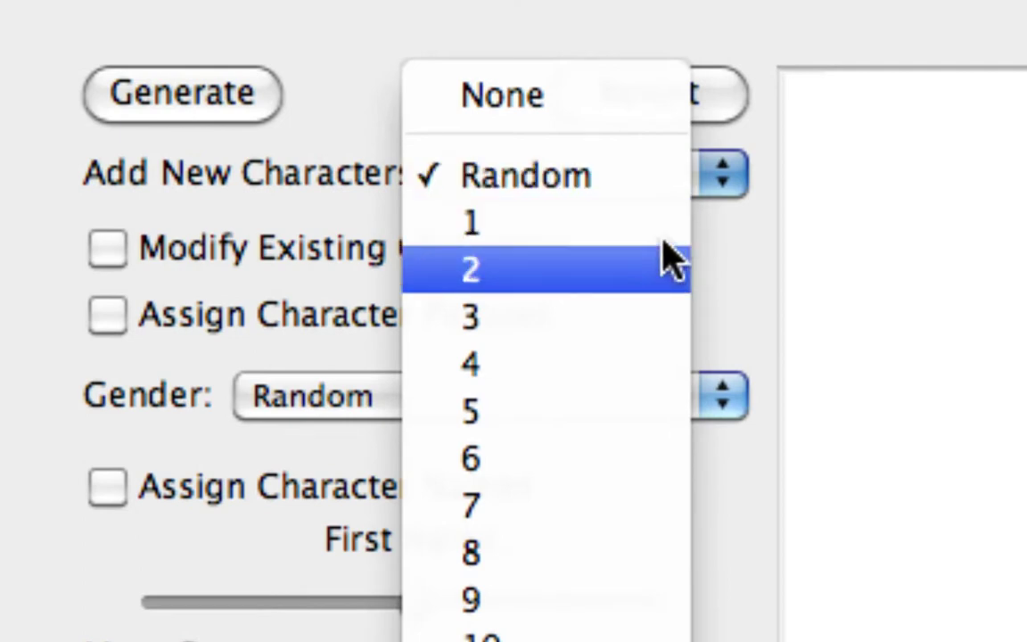
{"action": "left_click", "coordinate": [653, 343]}
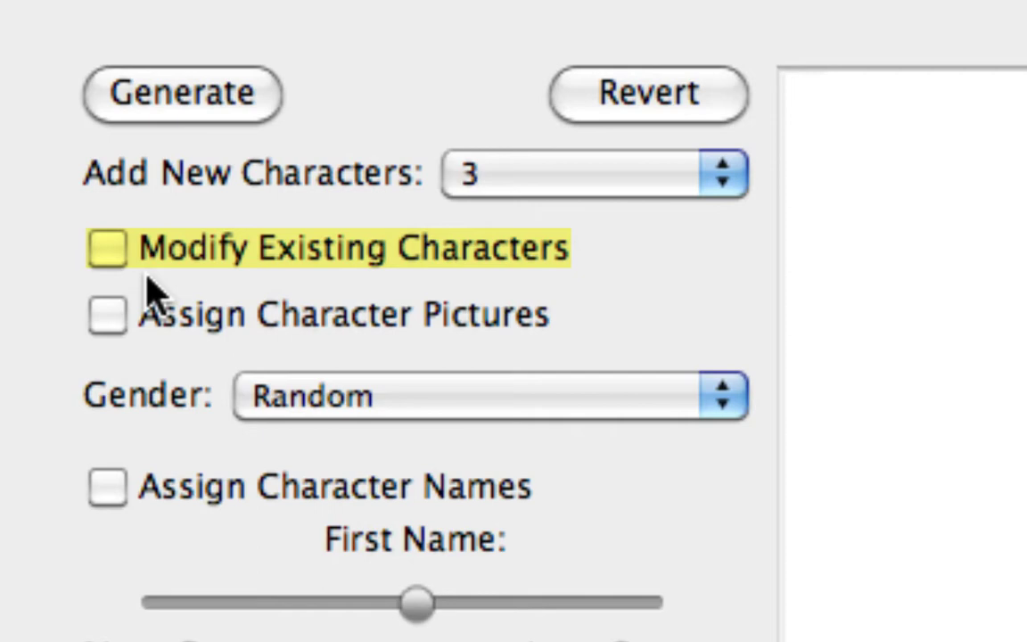
{"action": "left_click", "coordinate": [107, 249]}
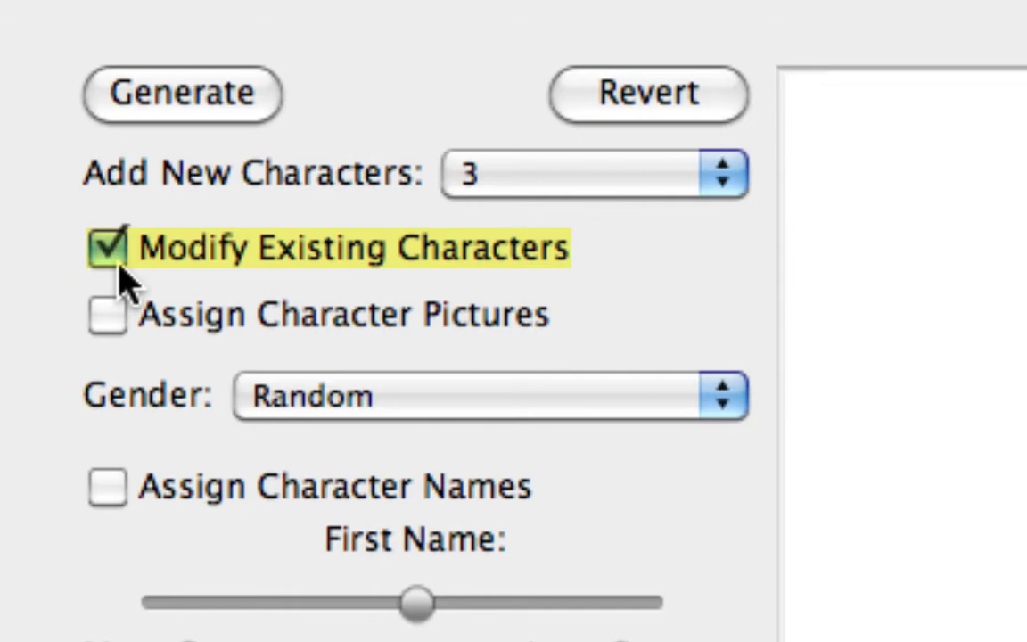
{"action": "left_click", "coordinate": [125, 283]}
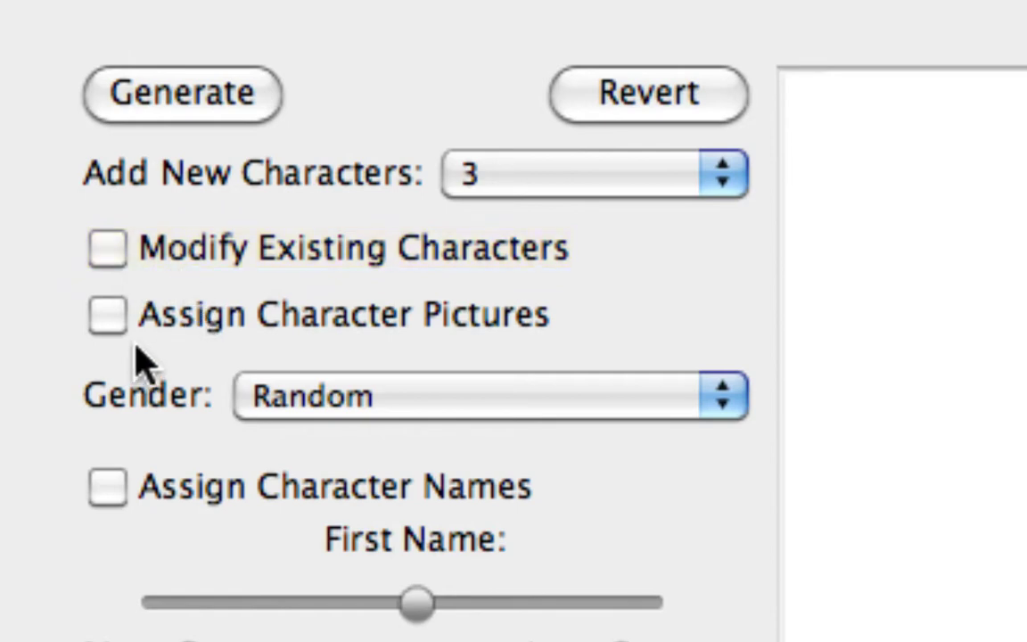
Step: Enable assigning character pictures and keep the gender of the new characters set to Random
{"action": "left_click", "coordinate": [108, 316]}
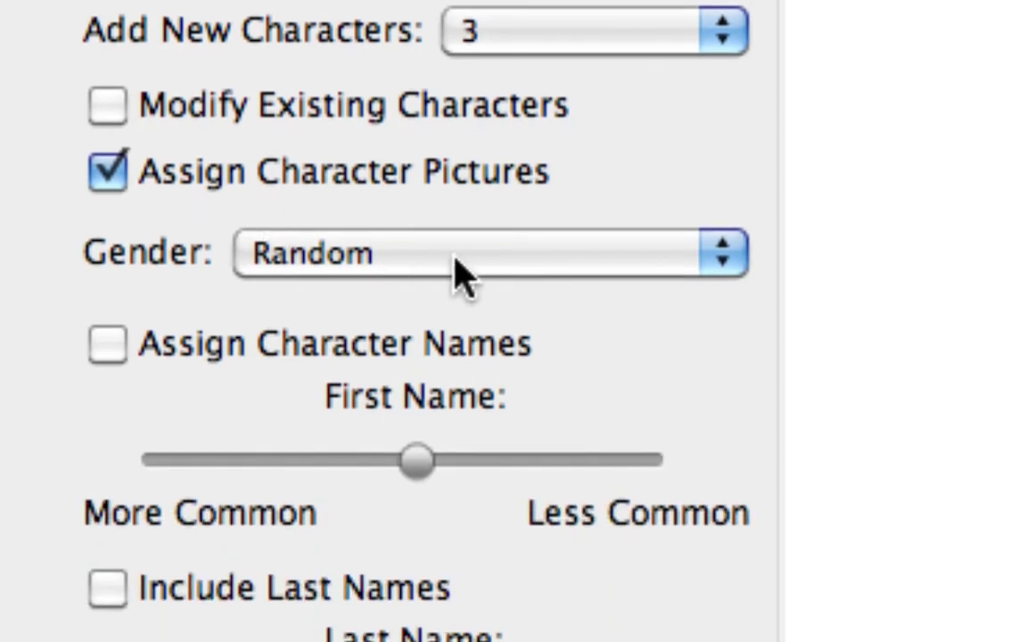
{"action": "left_click", "coordinate": [459, 267]}
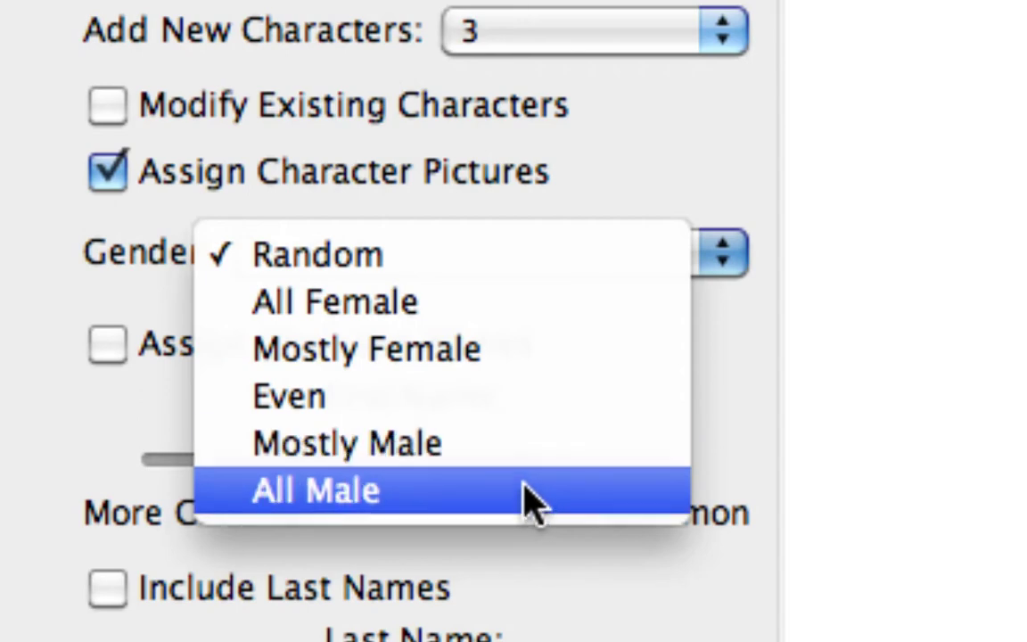
{"action": "left_click", "coordinate": [535, 255]}
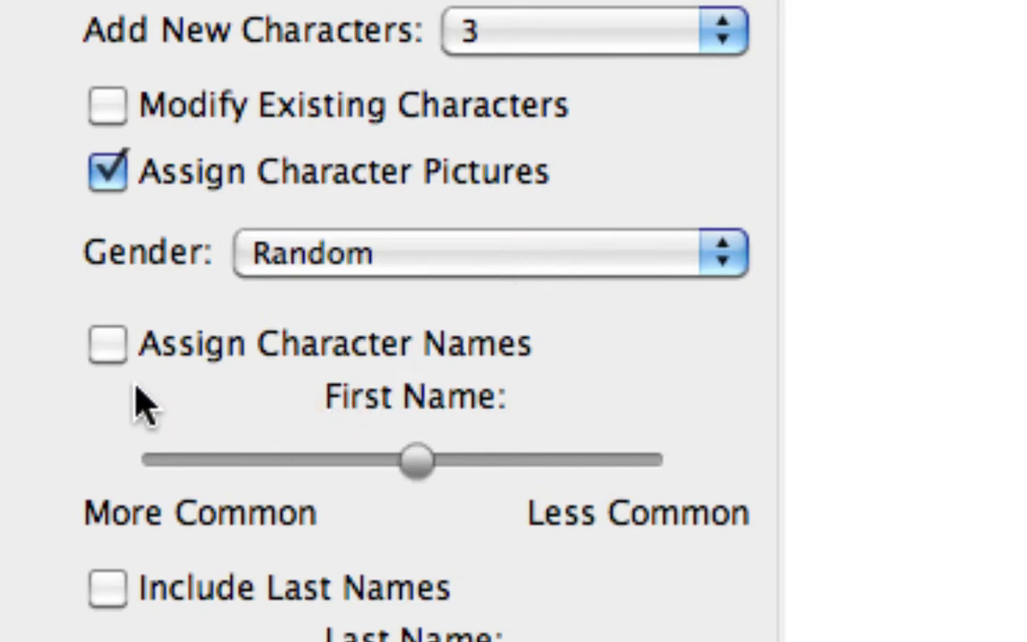
Step: Enable assigning character names and set the first names to the most common end of the scale
{"action": "left_click", "coordinate": [108, 348]}
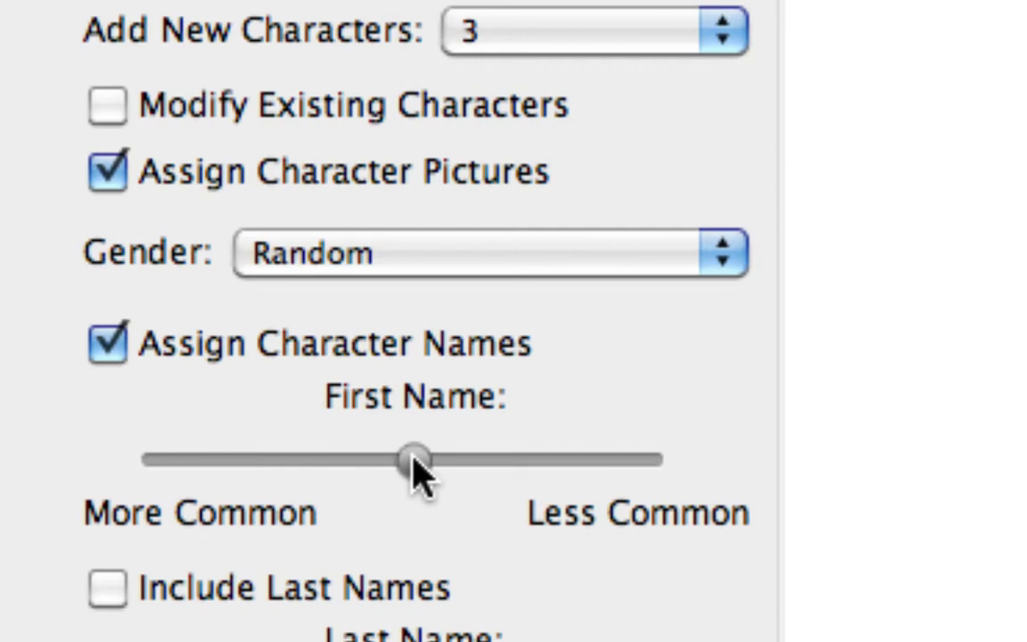
{"action": "left_click_drag", "start_coordinate": [414, 458], "coordinate": [263, 458]}
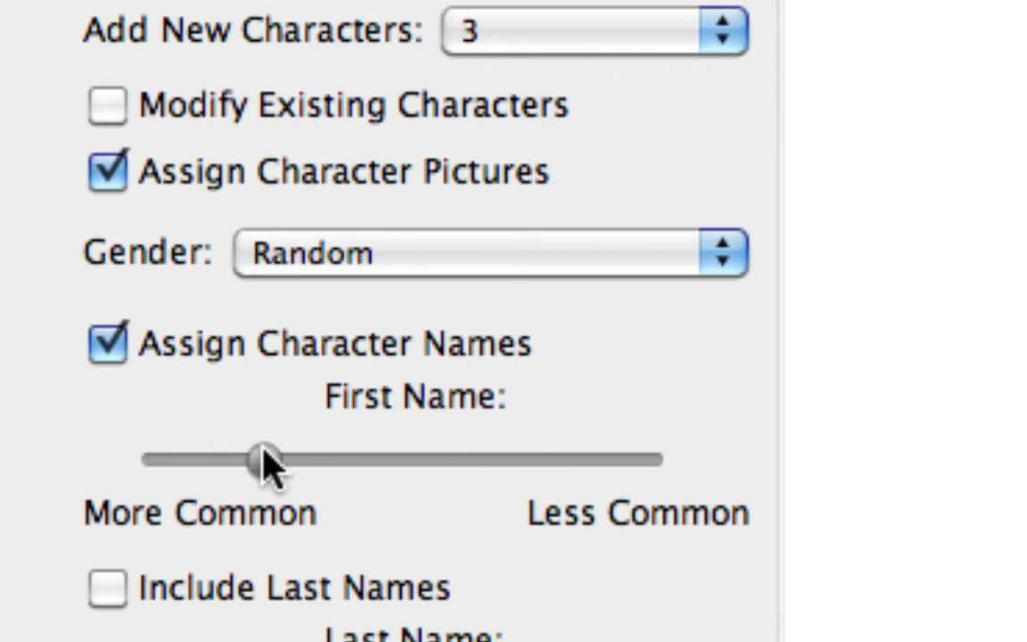
{"action": "left_click_drag", "start_coordinate": [267, 465], "coordinate": [138, 465]}
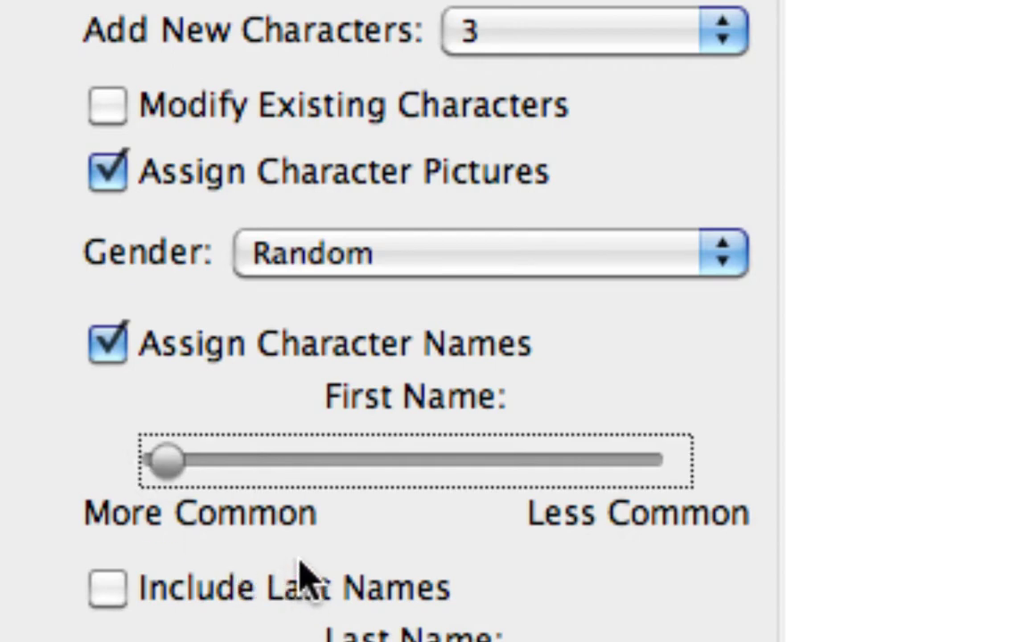
Step: Include last names for the new characters and set them to the least common end of the scale
{"action": "scroll", "coordinate": [300, 580], "scroll_direction": "down", "scroll_amount": 2}
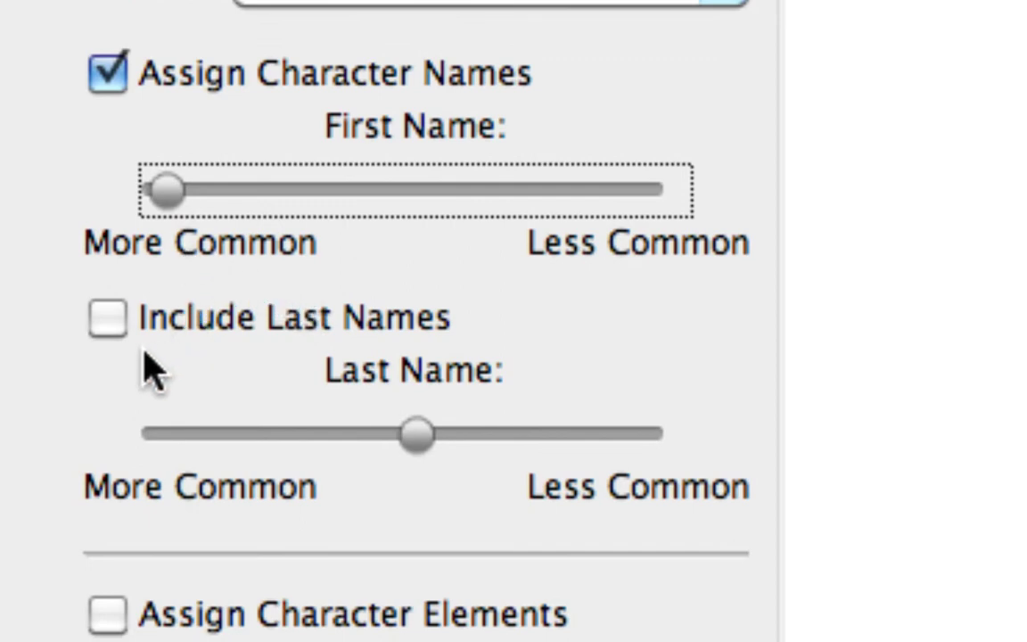
{"action": "left_click", "coordinate": [98, 321]}
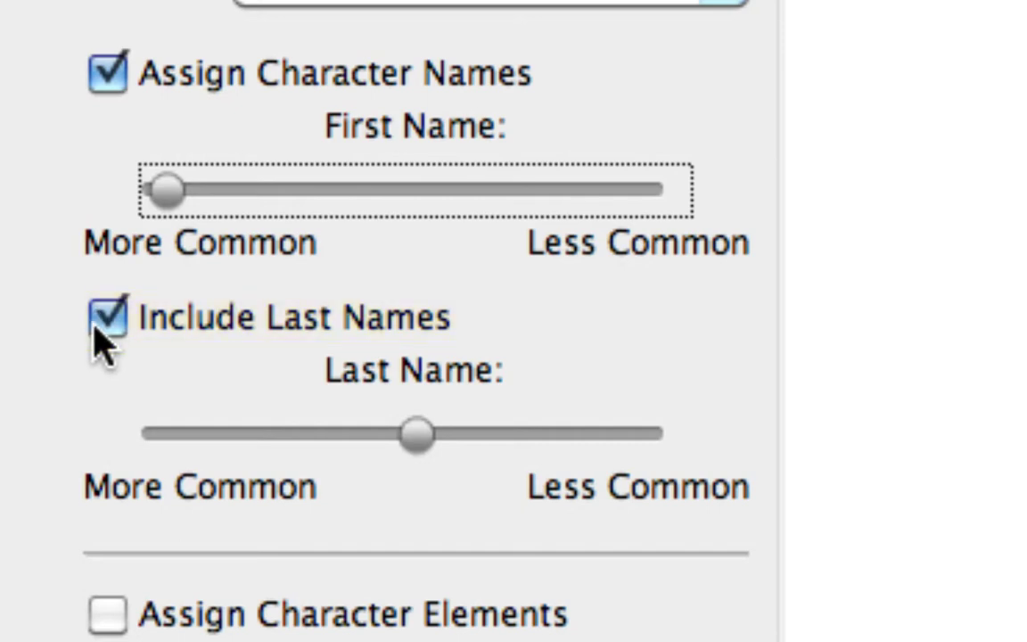
{"action": "left_click", "coordinate": [354, 434]}
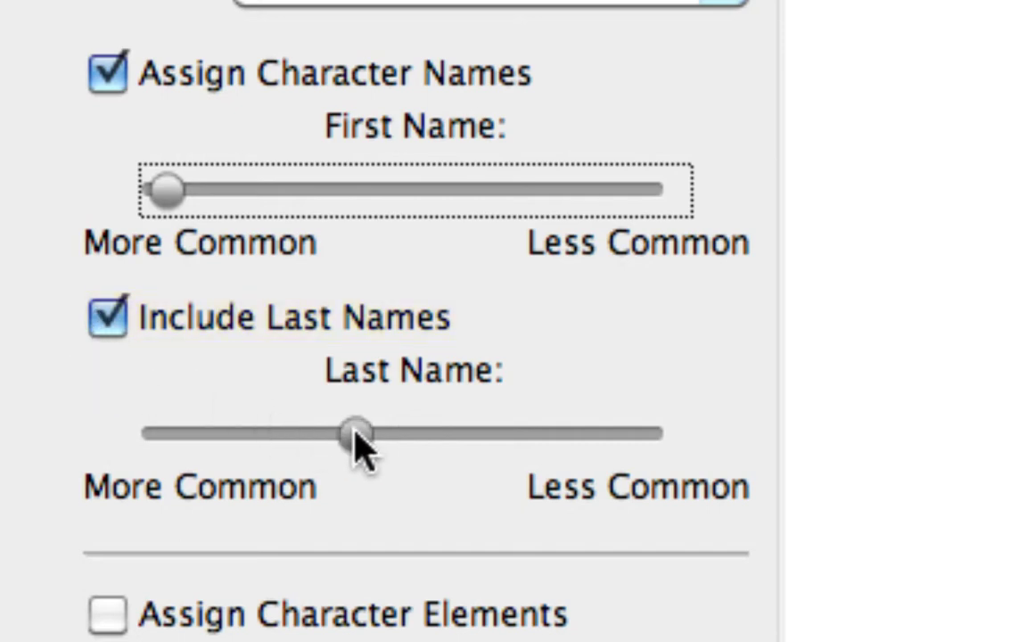
{"action": "left_click_drag", "start_coordinate": [355, 435], "coordinate": [694, 452]}
{"action": "left_click", "coordinate": [399, 437]}
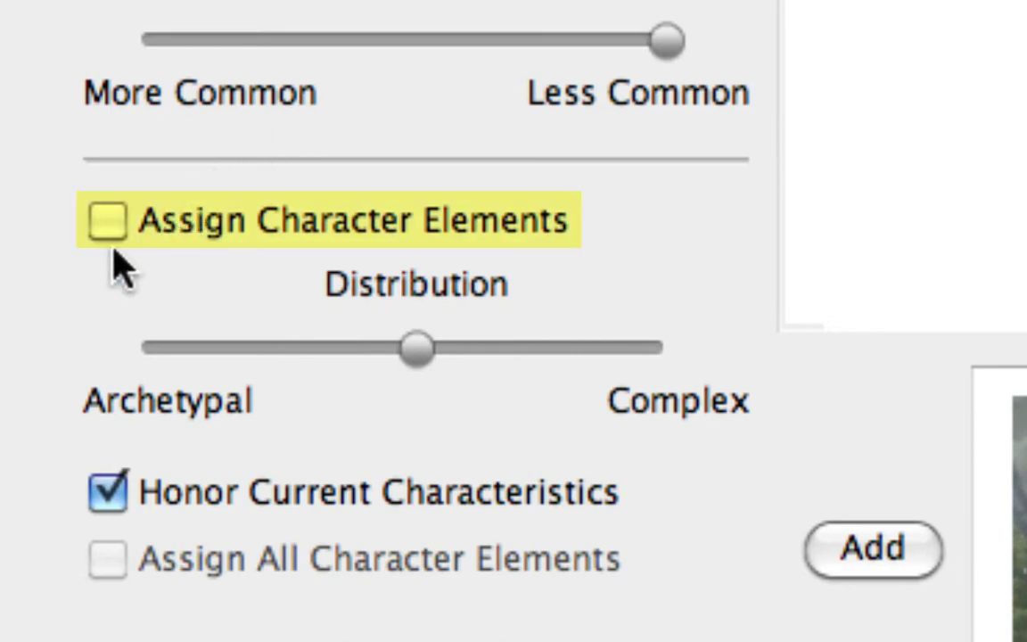
Step: Enable assigning character elements with the distribution about midway between Archetypal and Complex, leaving Assign All Character Elements off
{"action": "left_click", "coordinate": [108, 223]}
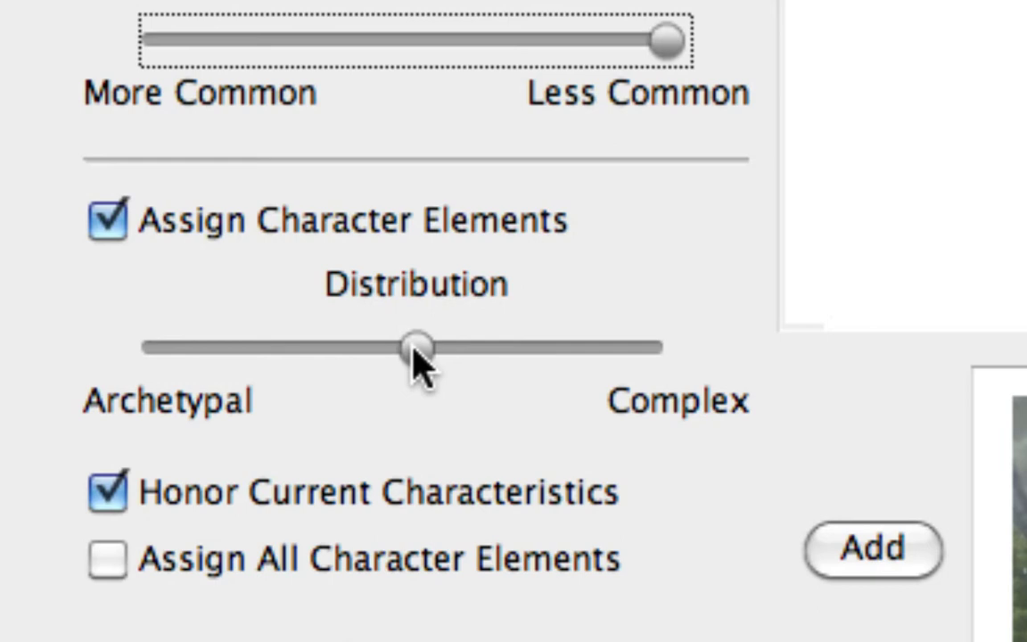
{"action": "left_click_drag", "start_coordinate": [415, 350], "coordinate": [49, 378]}
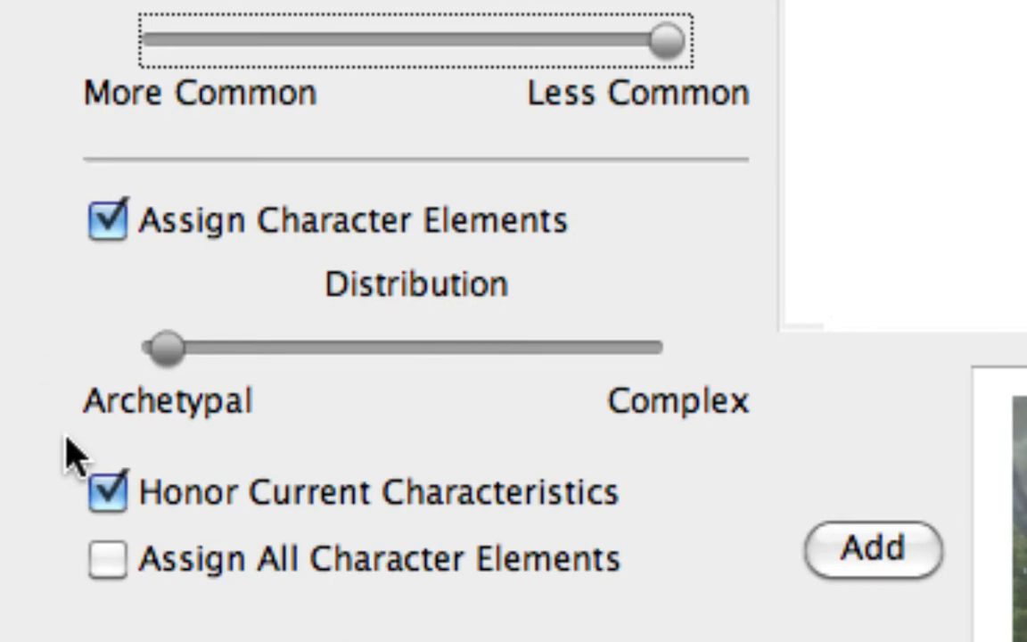
{"action": "left_click_drag", "start_coordinate": [165, 349], "coordinate": [750, 366]}
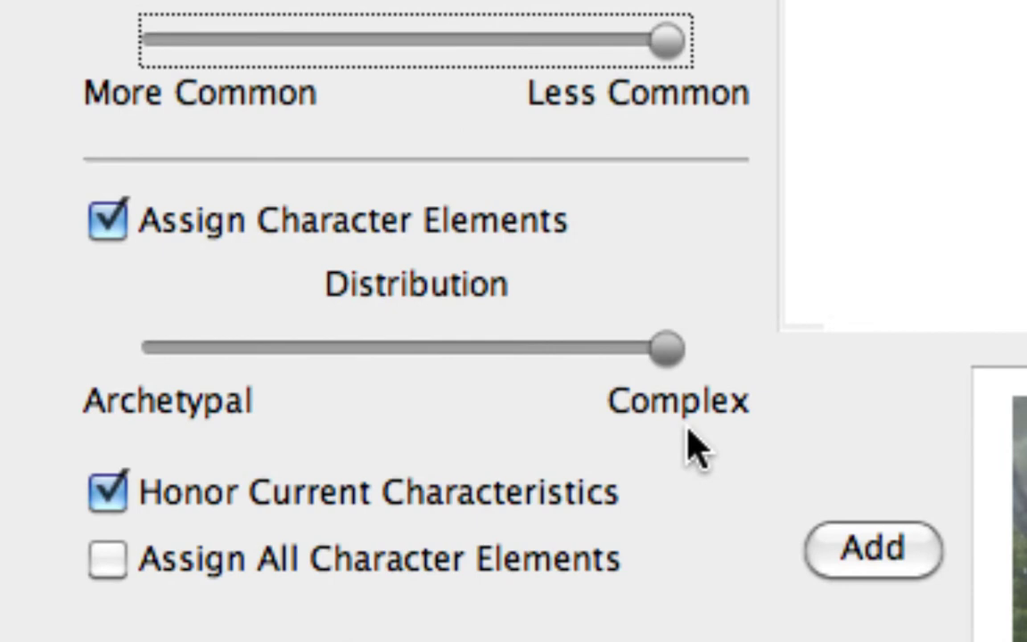
{"action": "left_click_drag", "start_coordinate": [688, 432], "coordinate": [405, 410]}
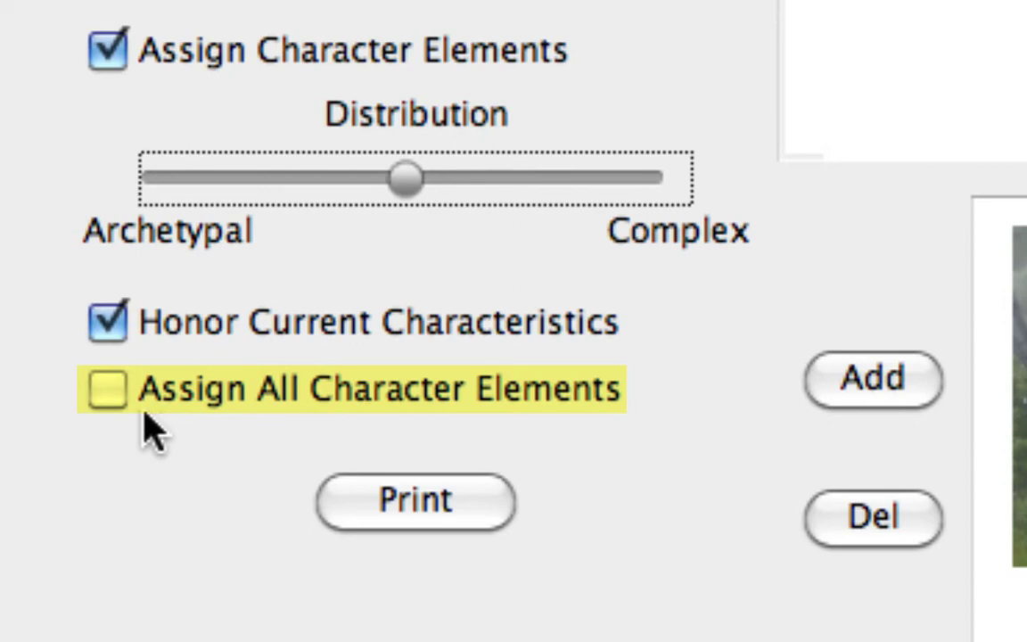
{"action": "left_click", "coordinate": [114, 389]}
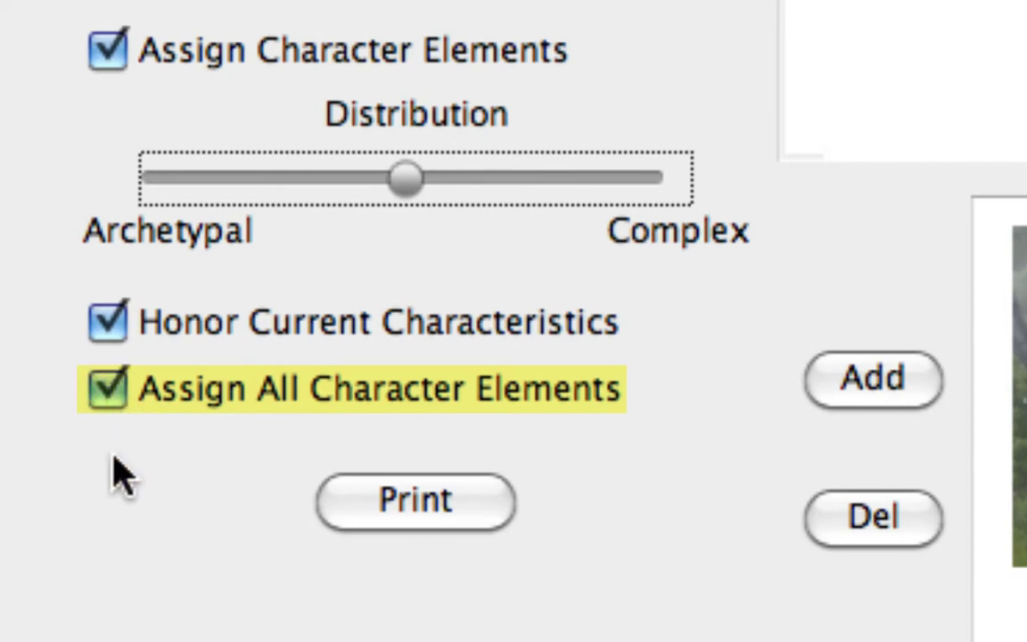
{"action": "left_click", "coordinate": [105, 394]}
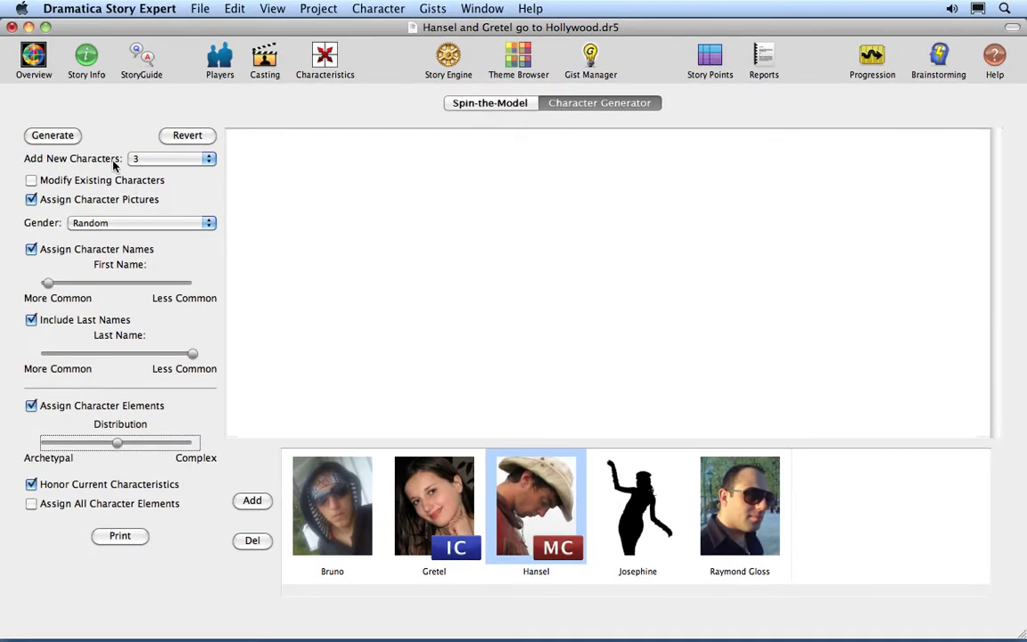
Step: Generate three characters, set last names to the most common end, and generate another set
{"action": "left_click", "coordinate": [69, 137]}
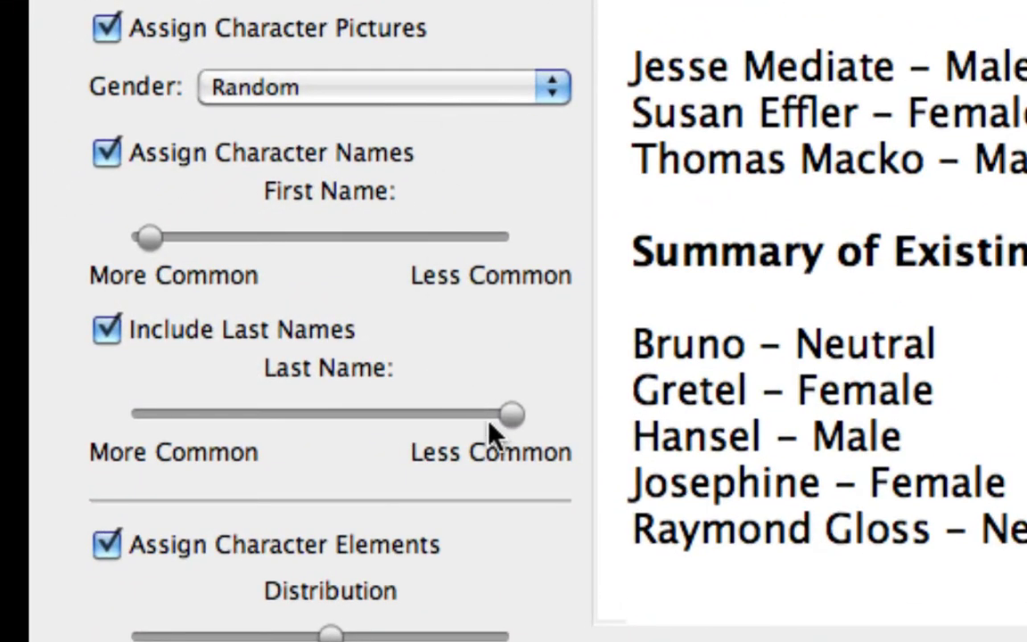
{"action": "left_click_drag", "start_coordinate": [513, 415], "coordinate": [110, 366]}
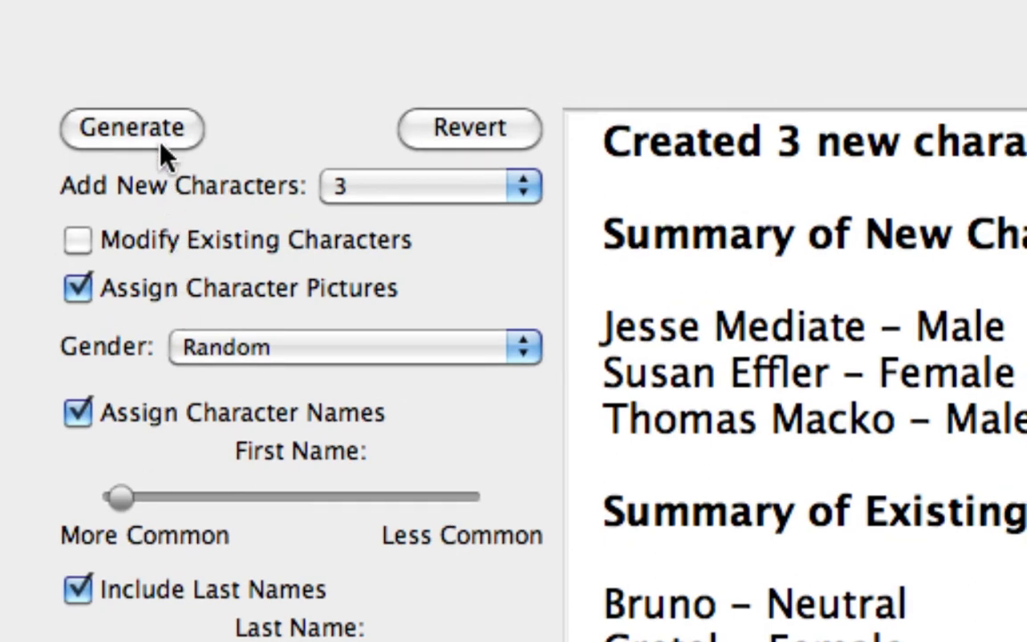
{"action": "left_click", "coordinate": [158, 125]}
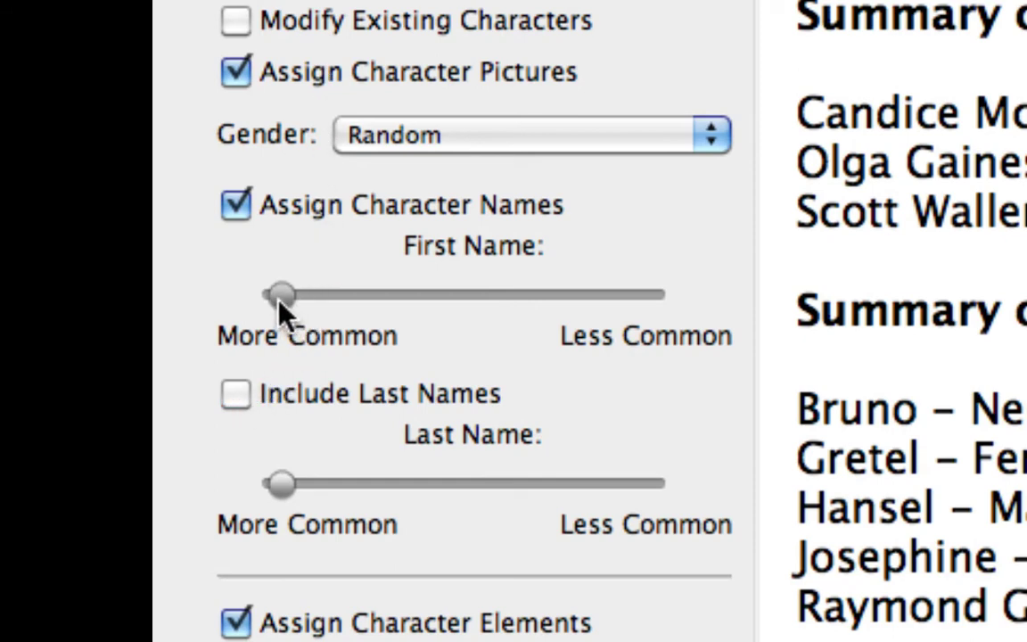
Step: Set first names about midway between more and less common and generate the characters again
{"action": "left_click_drag", "start_coordinate": [279, 300], "coordinate": [474, 304]}
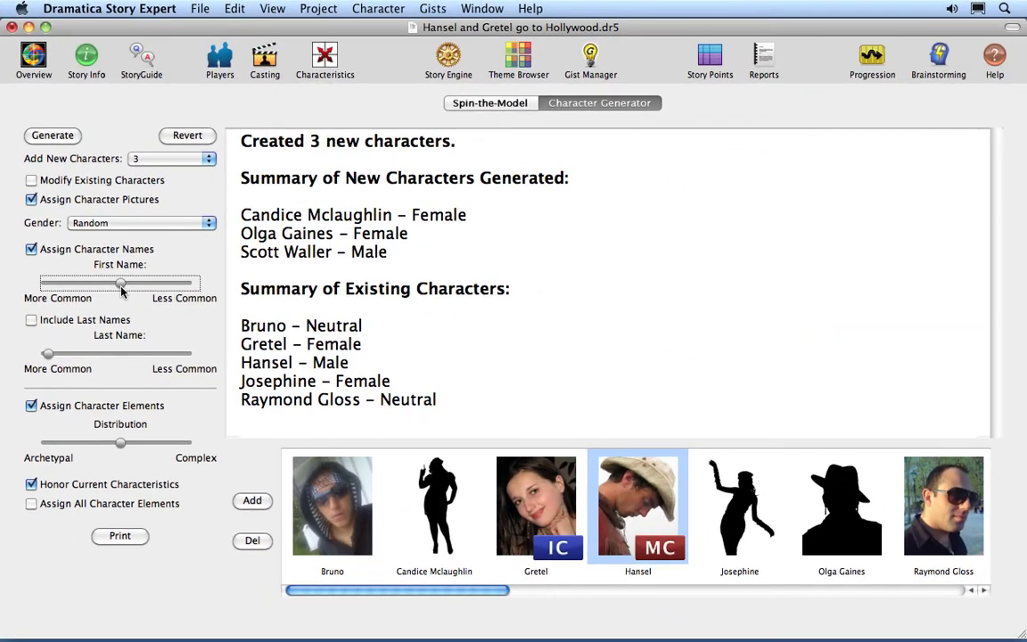
{"action": "left_click", "coordinate": [74, 139]}
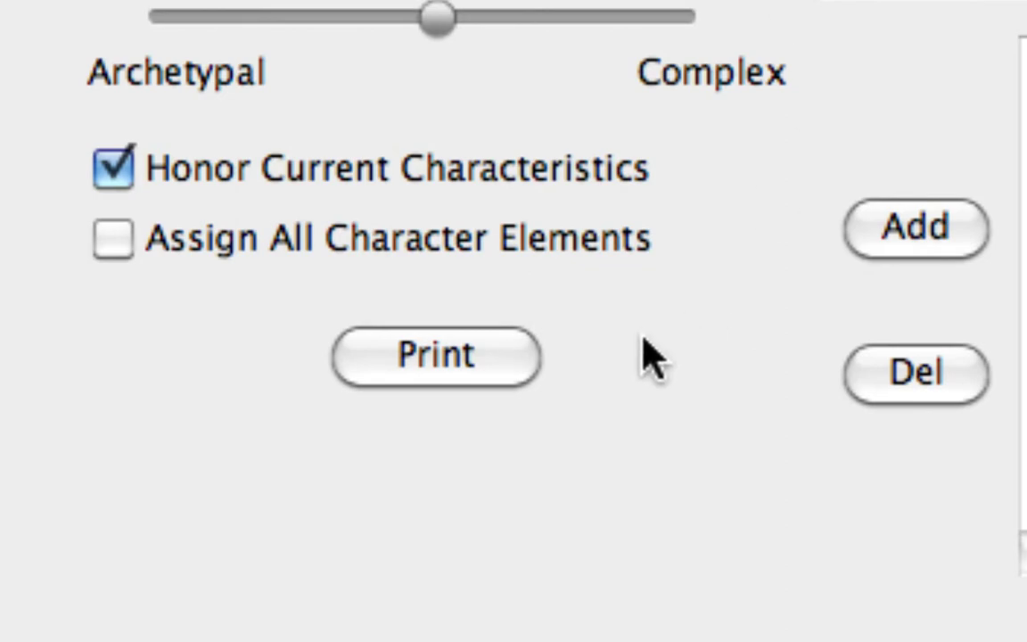
Step: Preview the printable Character Generator Report, read through its character entries, and return to the Character Generator
{"action": "left_click", "coordinate": [484, 360]}
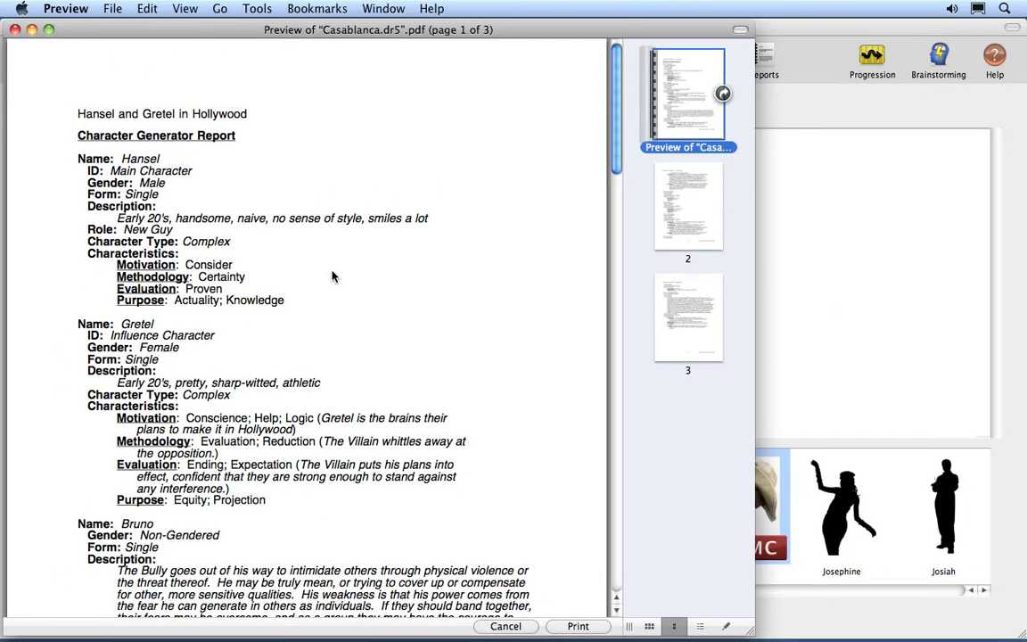
{"action": "scroll", "coordinate": [331, 276], "scroll_direction": "down", "scroll_amount": 15}
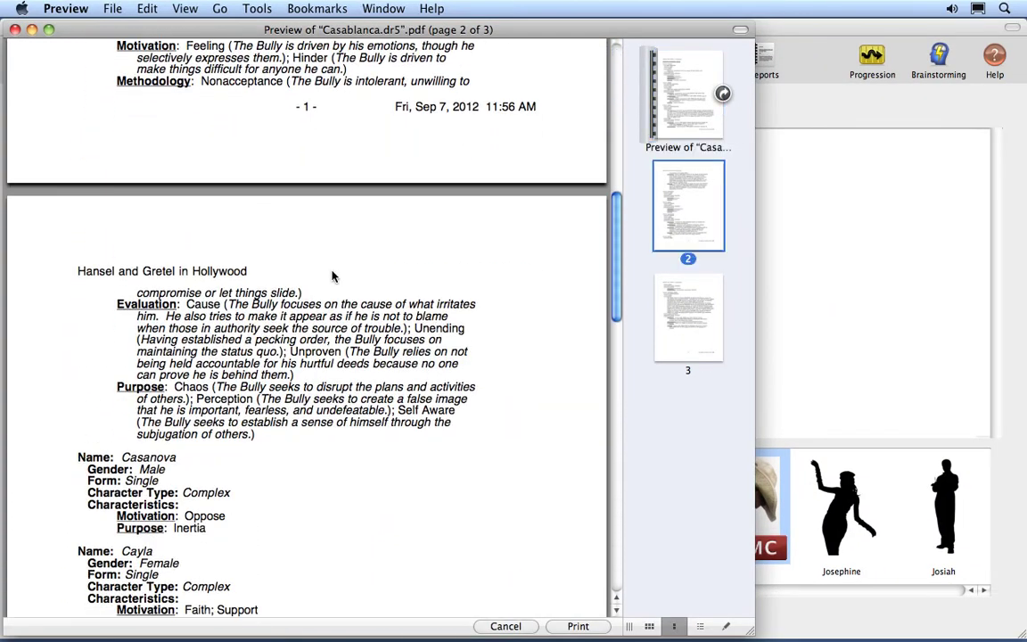
{"action": "scroll", "coordinate": [331, 277], "scroll_direction": "down", "scroll_amount": 2}
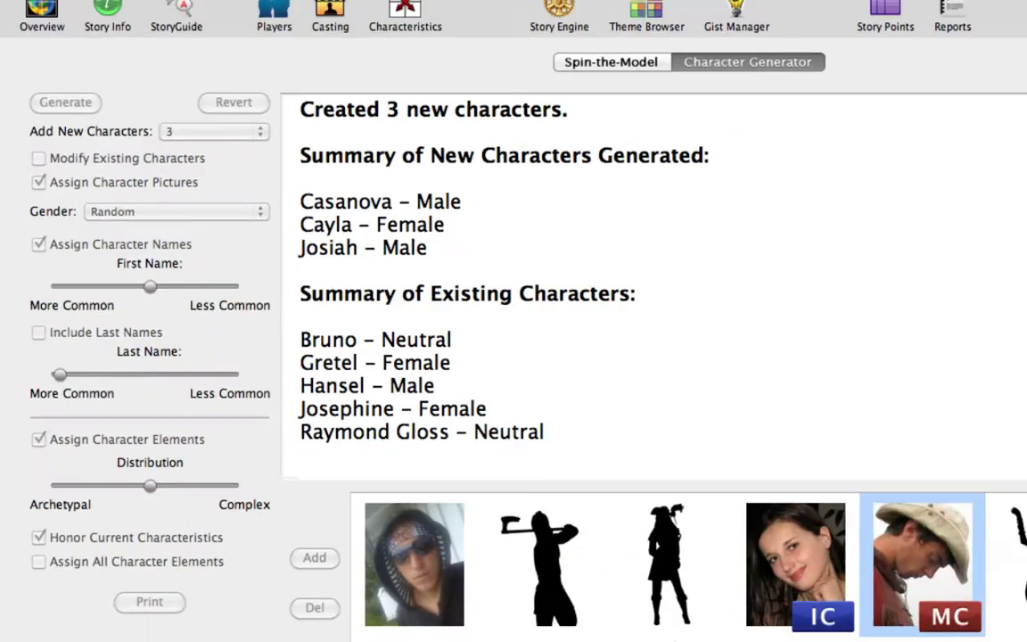
{"action": "left_click", "coordinate": [262, 63]}
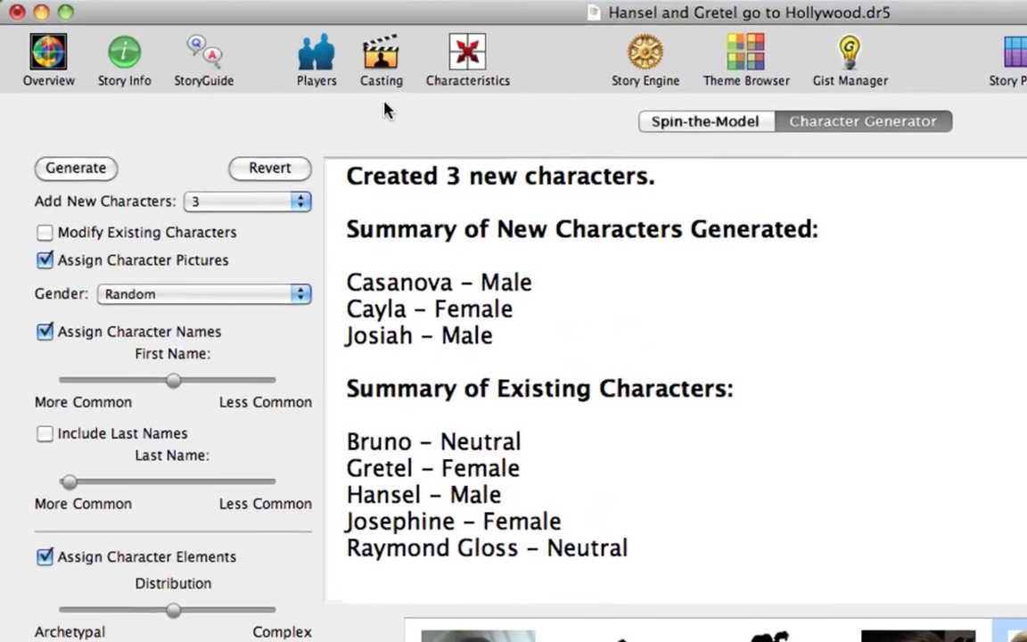
Step: Review the characteristics assigned to the characters in the Motivation, Methodology, Evaluation and Purpose sets
{"action": "left_click", "coordinate": [467, 55]}
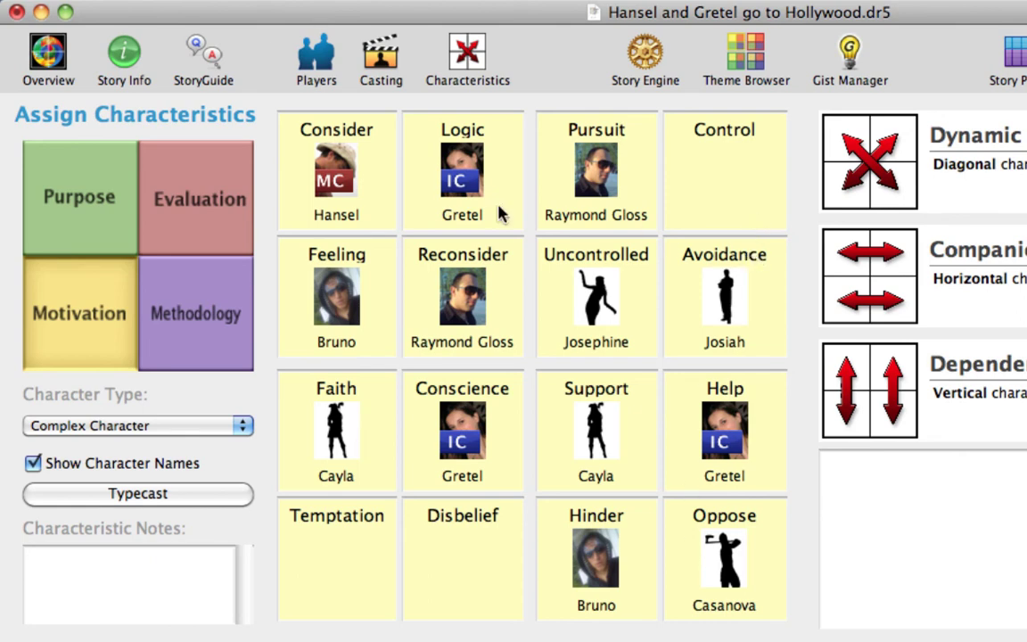
{"action": "left_click", "coordinate": [215, 348]}
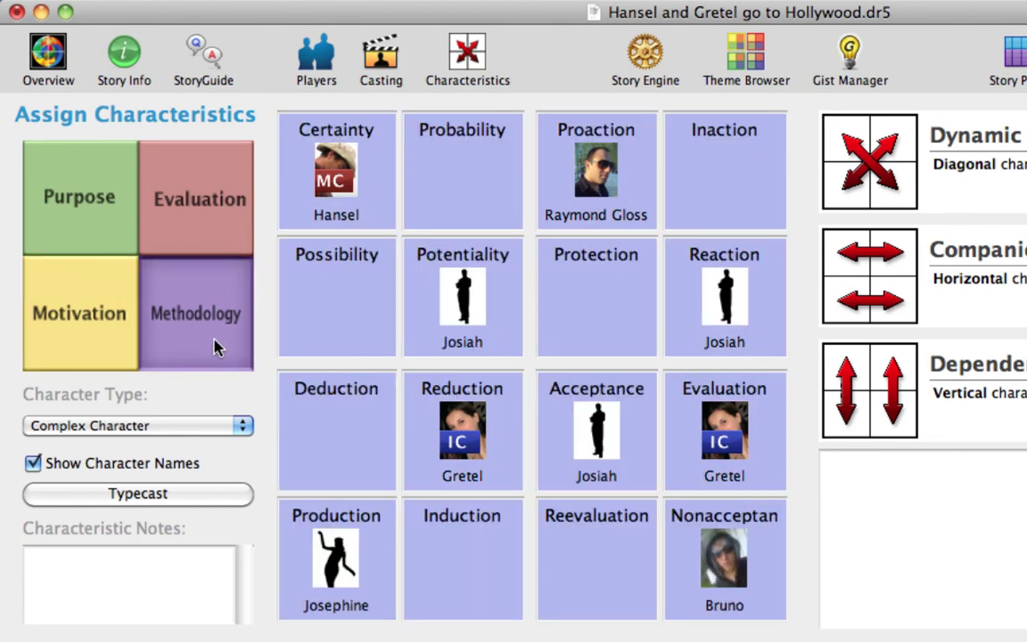
{"action": "left_click", "coordinate": [204, 228]}
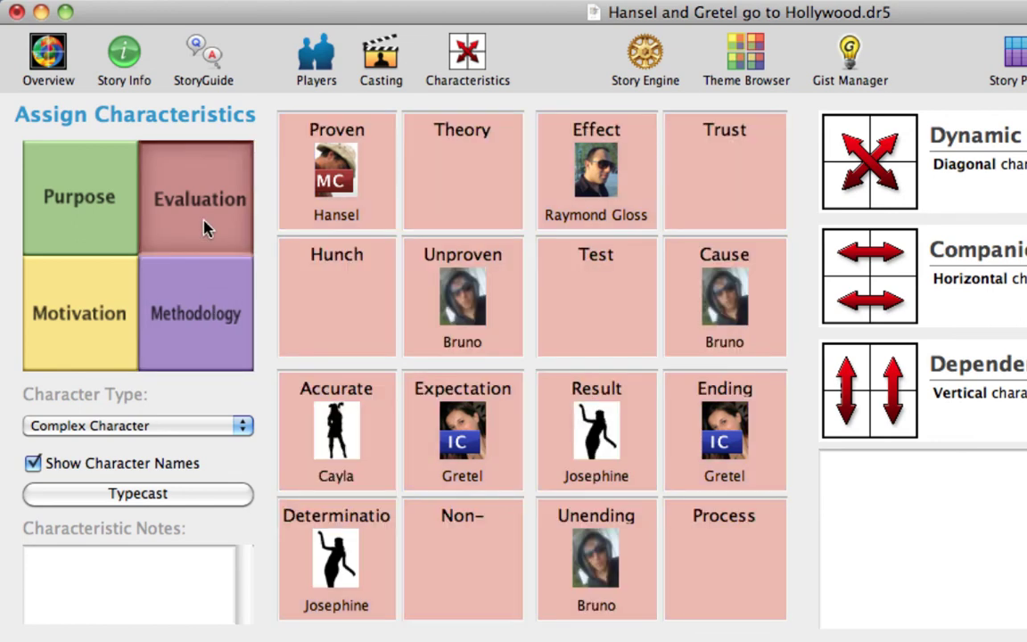
{"action": "left_click", "coordinate": [101, 222]}
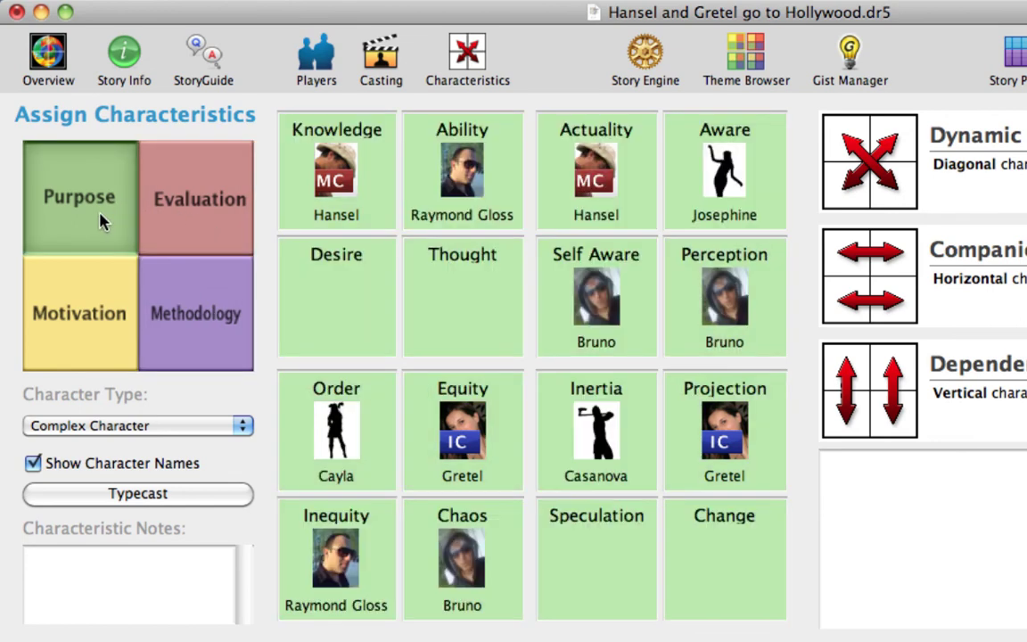
Step: Check the total players in the project overview and bring up the file commands
{"action": "left_click", "coordinate": [49, 64]}
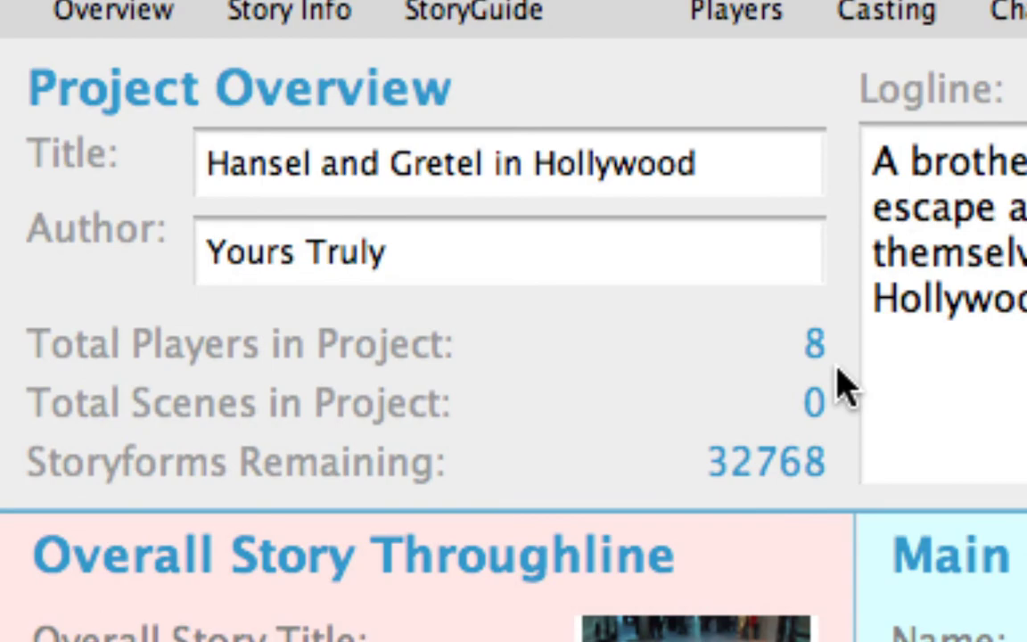
{"action": "left_click", "coordinate": [200, 9]}
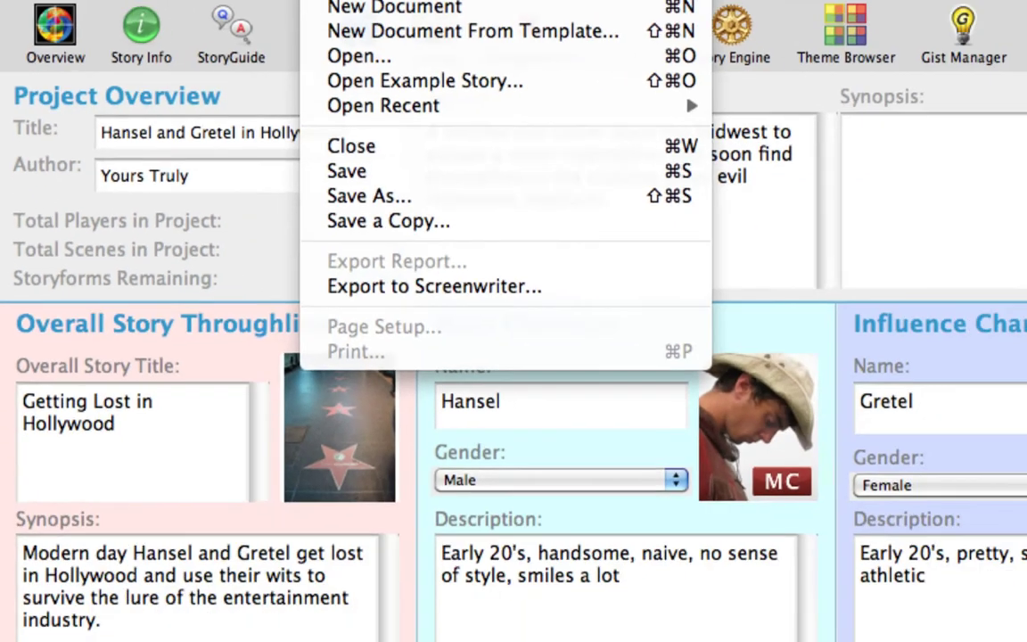